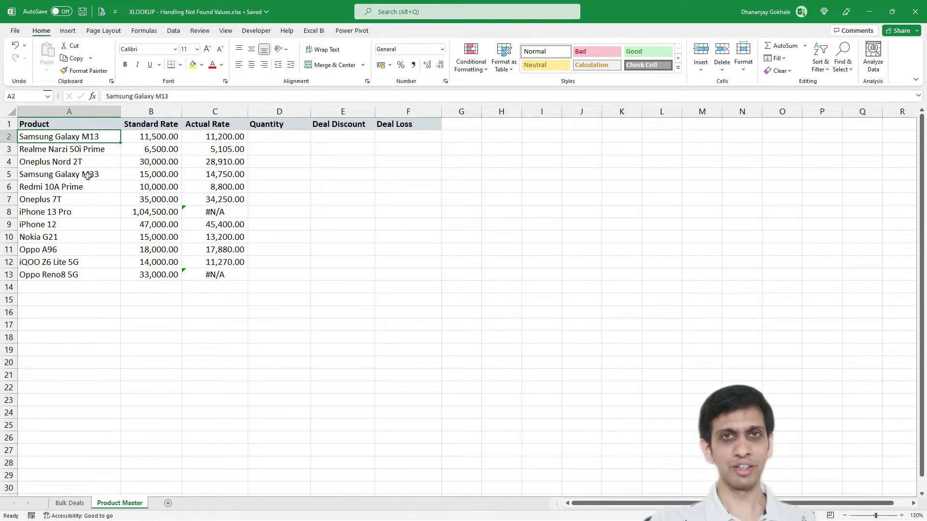
- Compare the Actual Rate formulas in C2 and C8 against the Bulk Deals product list
{"action": "left_click", "coordinate": [70, 503]}
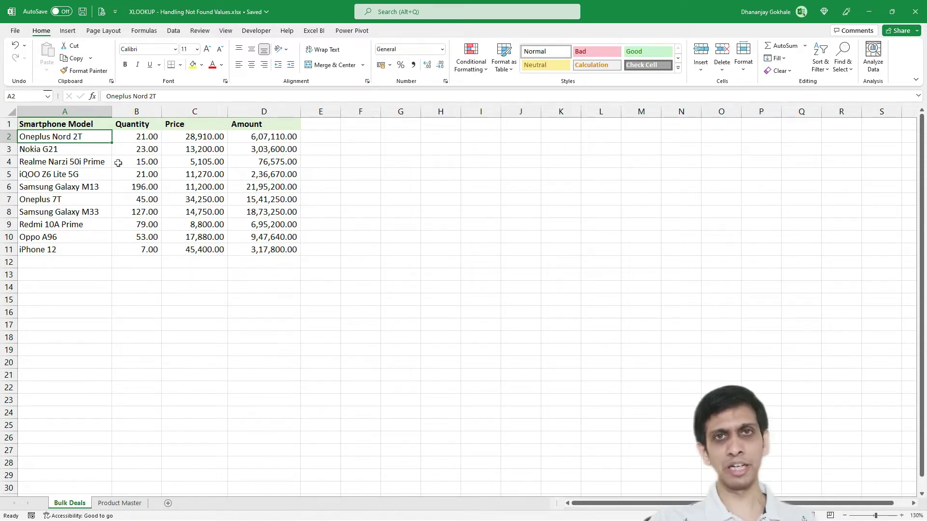
{"action": "left_click", "coordinate": [115, 503]}
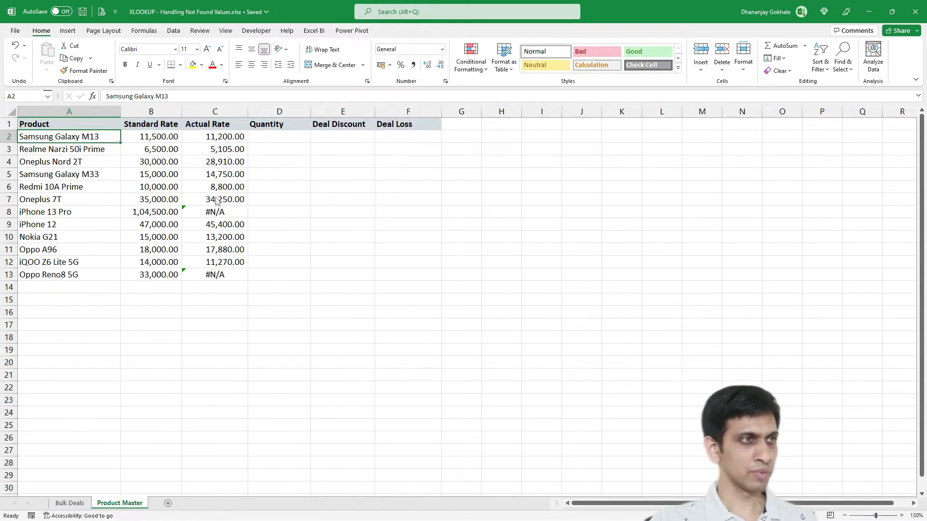
{"action": "left_click", "coordinate": [225, 140]}
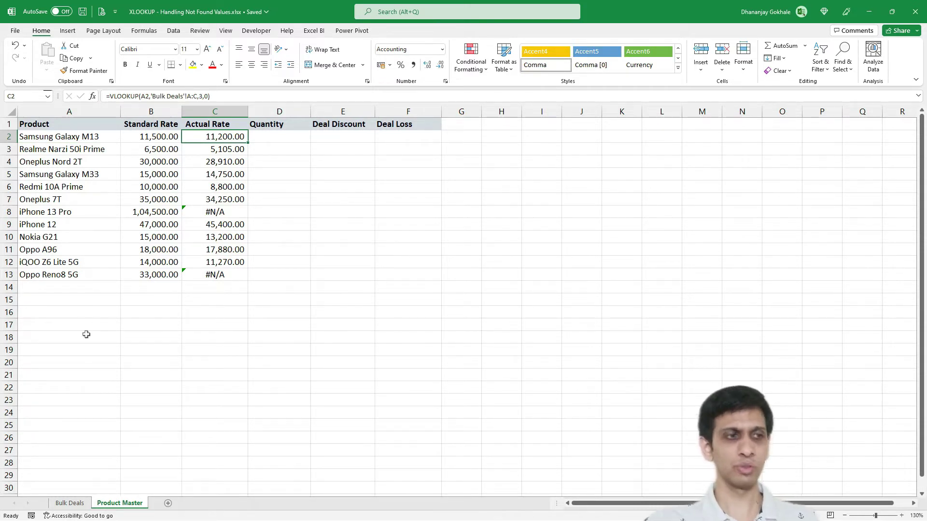
{"action": "left_click", "coordinate": [69, 503]}
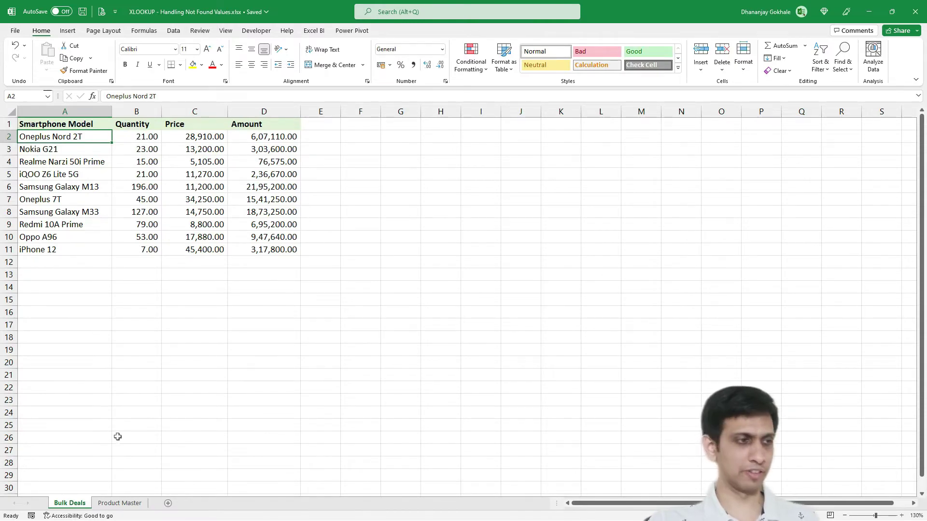
{"action": "left_click", "coordinate": [119, 503]}
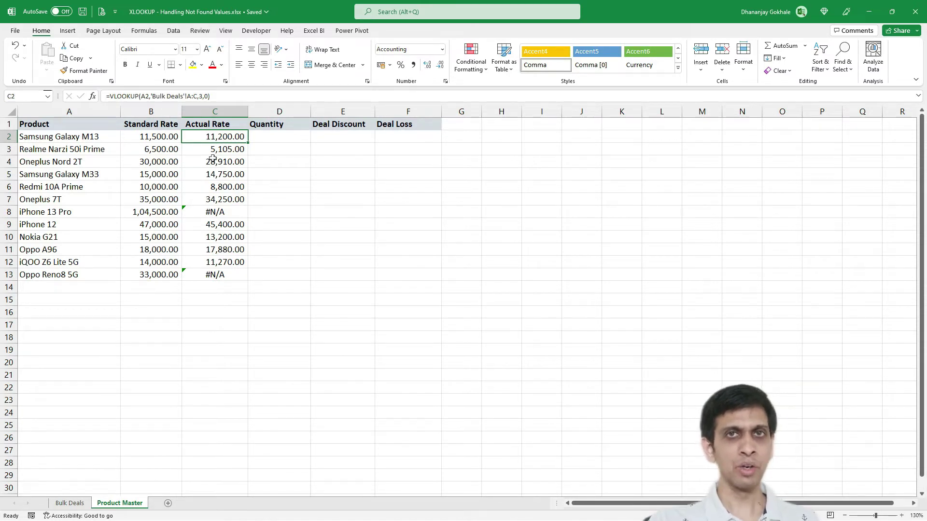
{"action": "left_click", "coordinate": [49, 211]}
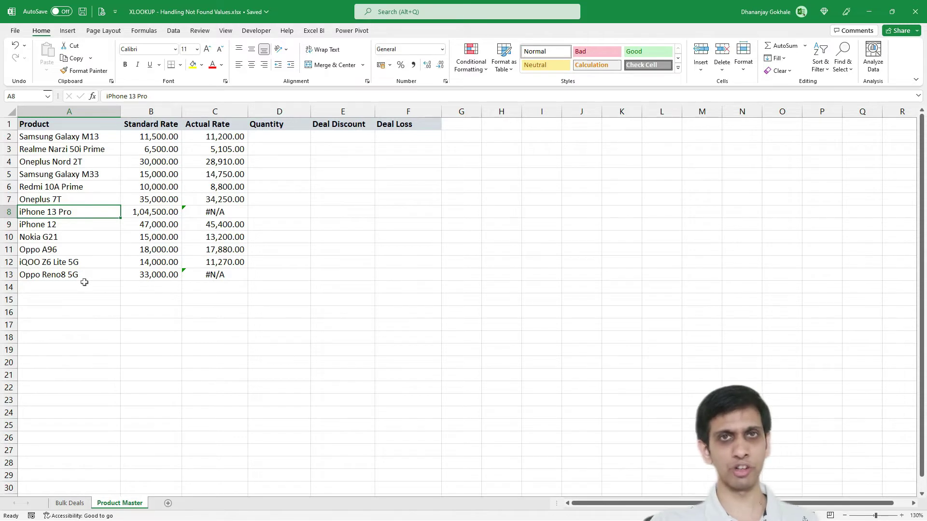
{"action": "left_click", "coordinate": [232, 213]}
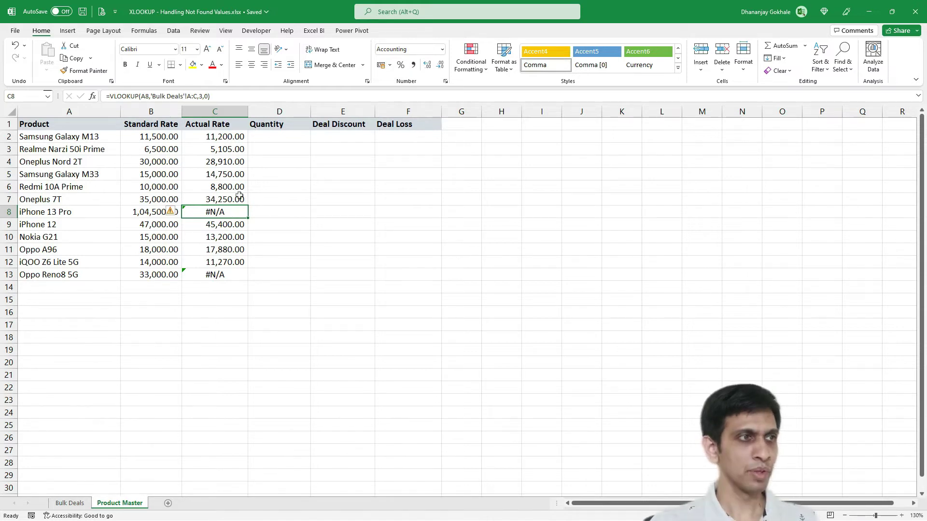
{"action": "left_click", "coordinate": [224, 141]}
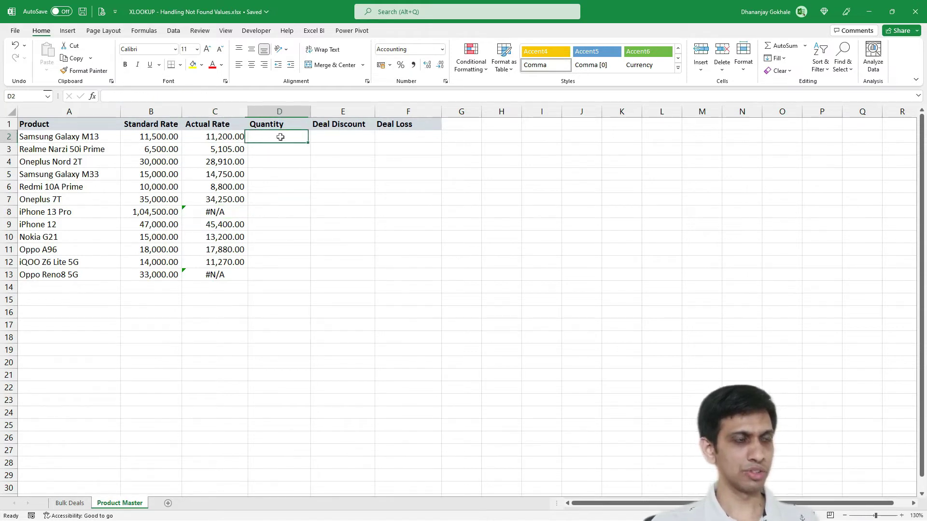
{"action": "left_click", "coordinate": [277, 143]}
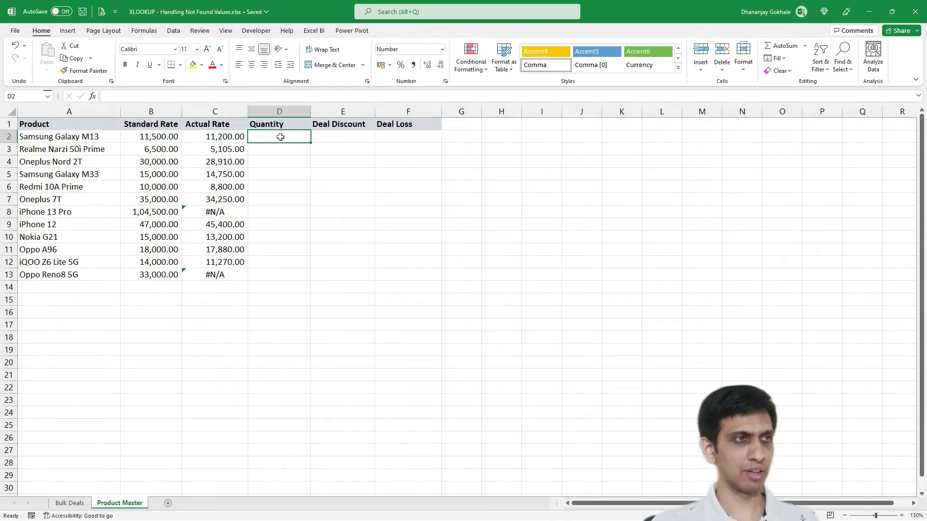
{"action": "left_click", "coordinate": [228, 218]}
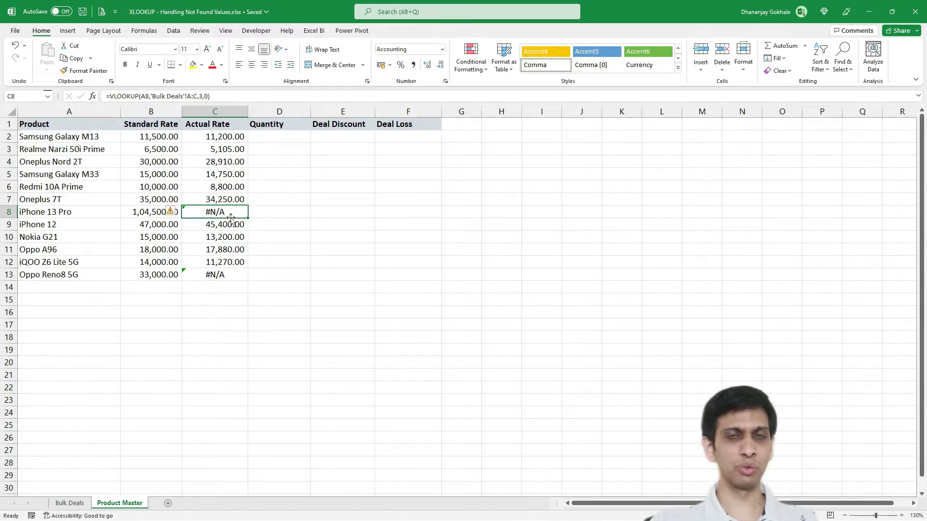
{"action": "left_click", "coordinate": [229, 137]}
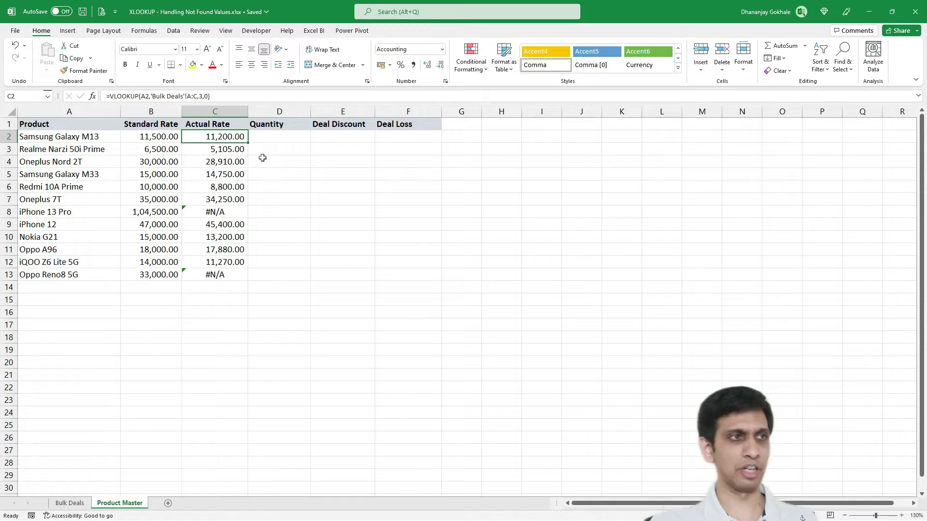
- Wrap C2's VLOOKUP in IFERROR(…,0) and fill it down through C13
{"action": "key", "text": "F2"}
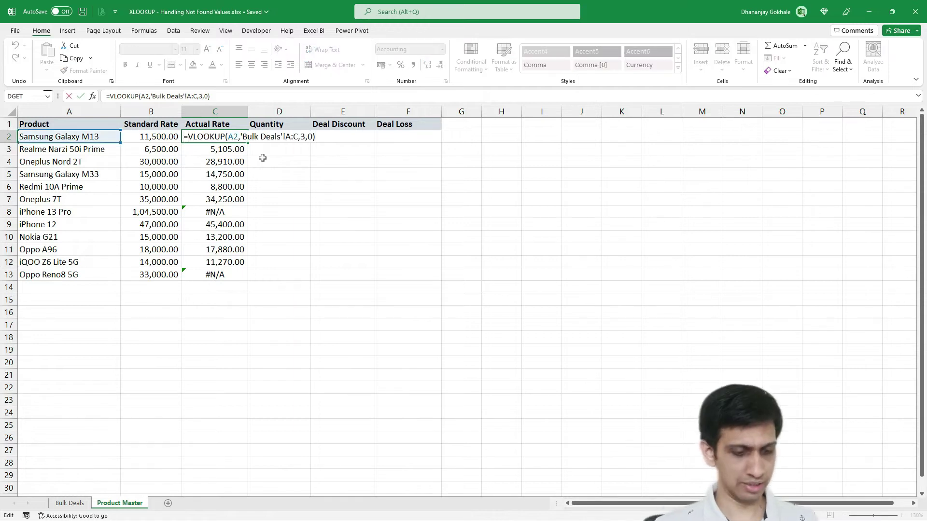
{"action": "type", "text": "IFERROR("}
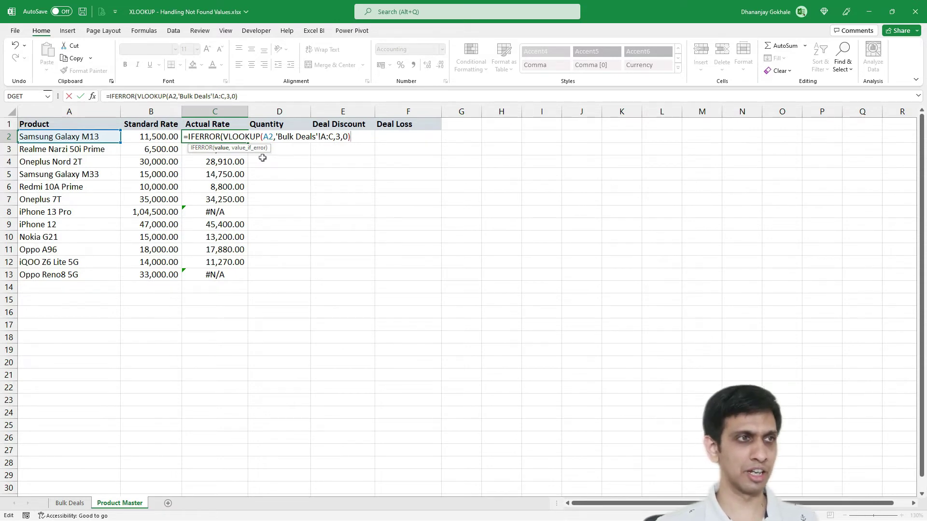
{"action": "type", "text": ","}
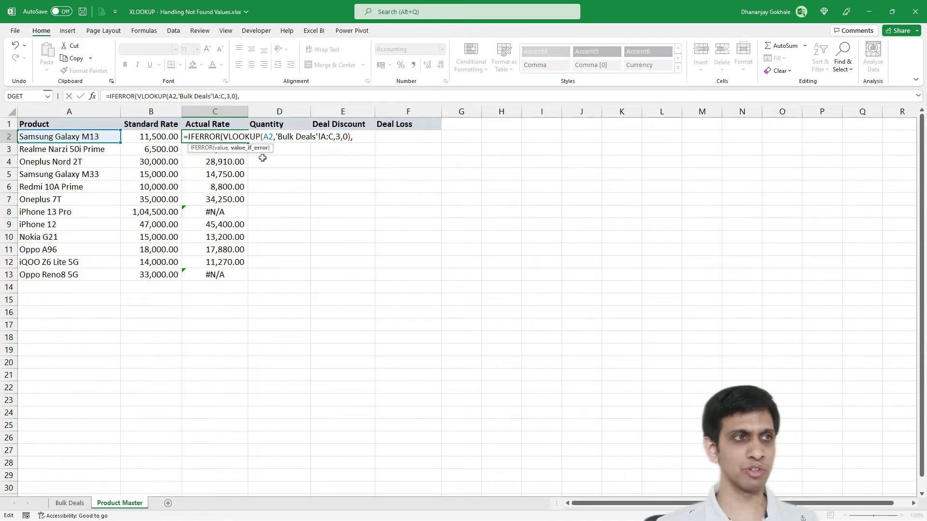
{"action": "type", "text": "0)"}
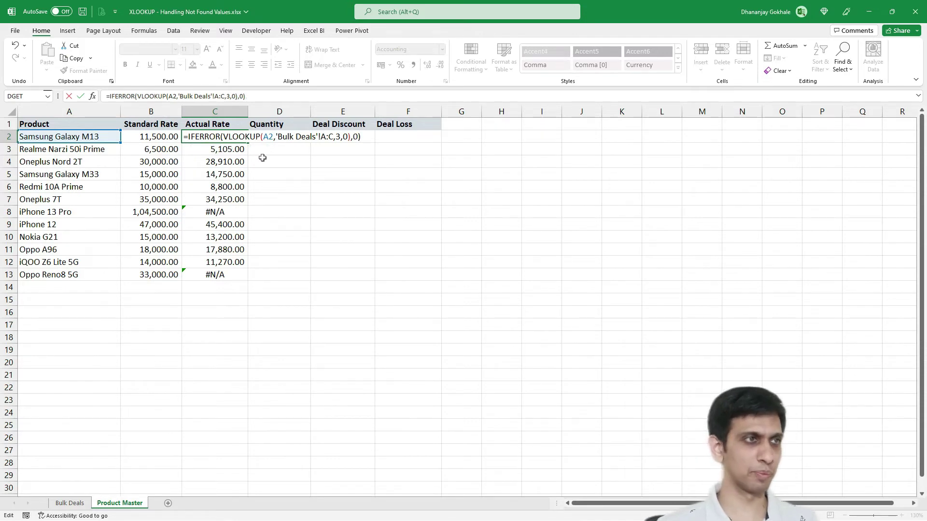
{"action": "key", "text": "ctrl+Return"}
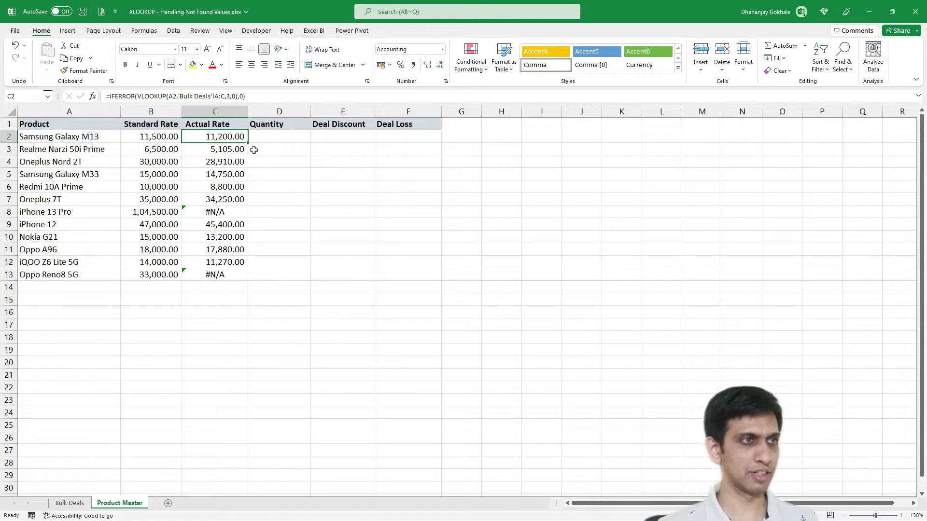
{"action": "key", "text": "shift+Down"}
{"action": "key", "text": "shift+Down"}
{"action": "key", "text": "shift+Down"}
{"action": "key", "text": "shift+Down"}
{"action": "key", "text": "shift+Down"}
{"action": "key", "text": "shift+Down"}
{"action": "key", "text": "shift+Down"}
{"action": "key", "text": "shift+Down"}
{"action": "key", "text": "shift+Down"}
{"action": "key", "text": "shift+Down"}
{"action": "key", "text": "shift+Down"}
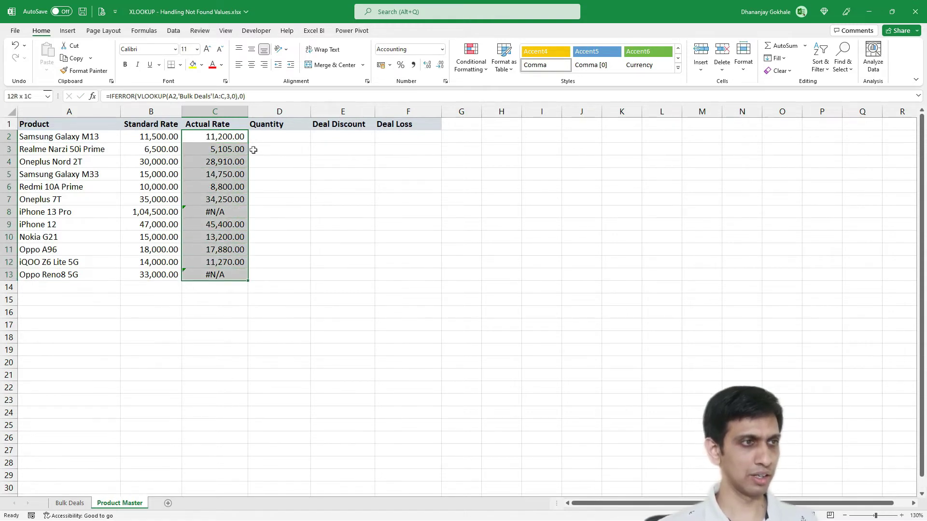
{"action": "key", "text": "ctrl+d"}
- Review the filled Actual Rate results down column C, then reopen C2's formula
{"action": "key", "text": "Down"}
{"action": "key", "text": "Down"}
{"action": "key", "text": "Down"}
{"action": "key", "text": "Down"}
{"action": "key", "text": "Down"}
{"action": "key", "text": "Down"}
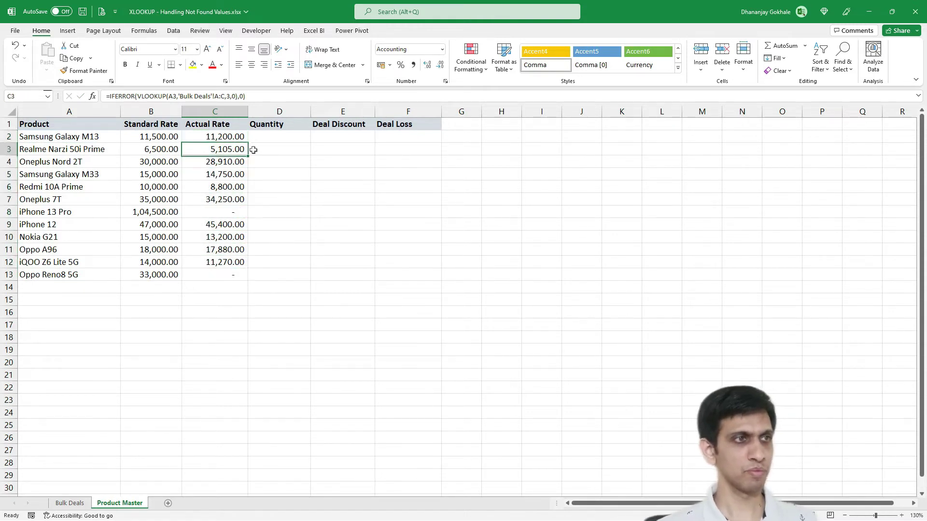
{"action": "key", "text": "Down"}
{"action": "key", "text": "Down"}
{"action": "key", "text": "Up"}
{"action": "key", "text": "Up"}
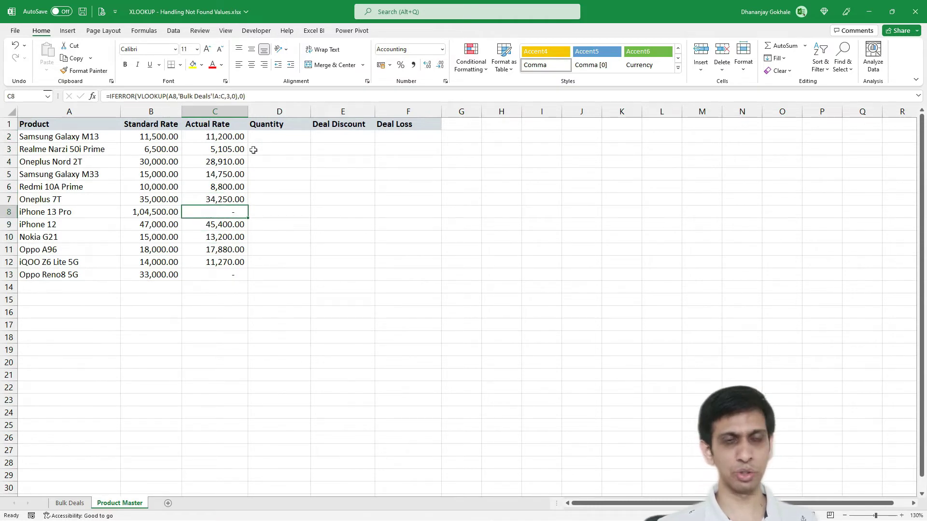
{"action": "key", "text": "Down"}
{"action": "key", "text": "Down"}
{"action": "key", "text": "Down"}
{"action": "key", "text": "Down"}
{"action": "key", "text": "Down"}
{"action": "key", "text": "Up"}
{"action": "key", "text": "Up"}
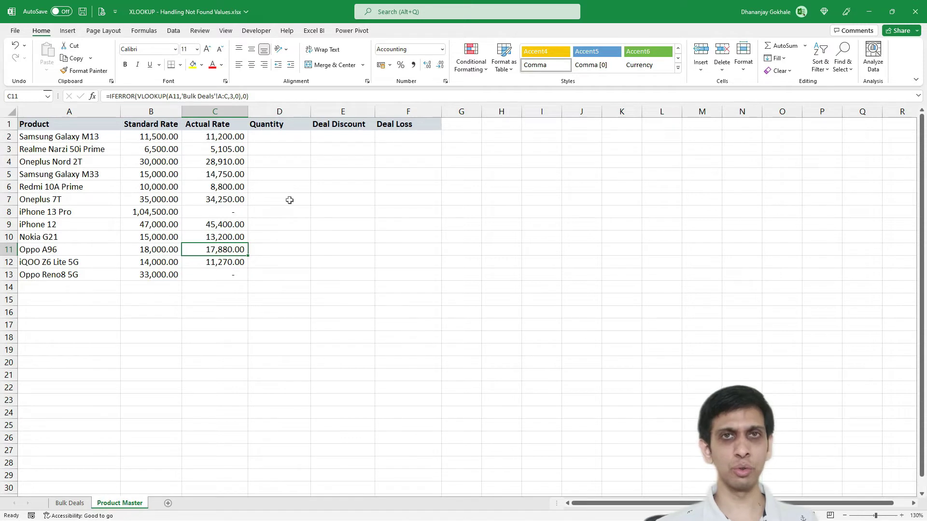
{"action": "key", "text": "Up"}
{"action": "key", "text": "Up"}
{"action": "key", "text": "Up"}
{"action": "key", "text": "Up"}
{"action": "key", "text": "Up"}
{"action": "key", "text": "Up"}
{"action": "key", "text": "Up"}
{"action": "key", "text": "Up"}
{"action": "key", "text": "Up"}
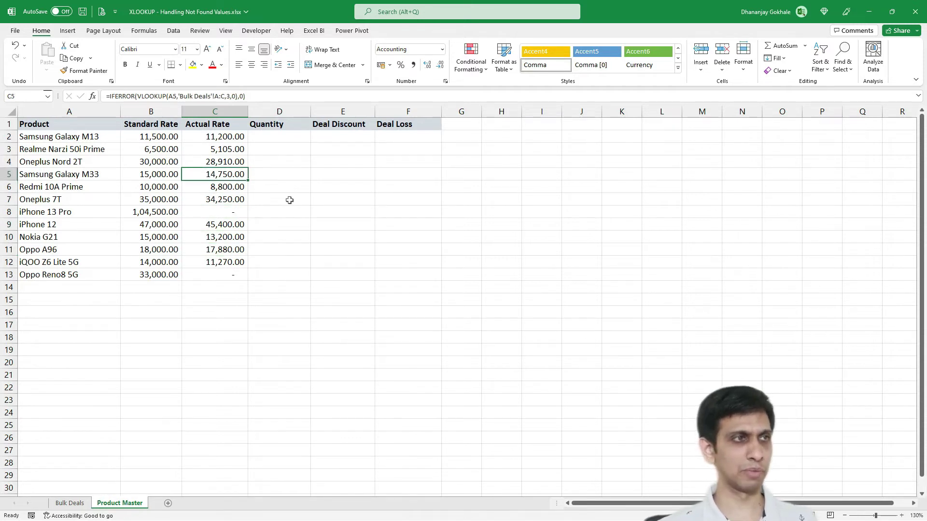
{"action": "key", "text": "F2"}
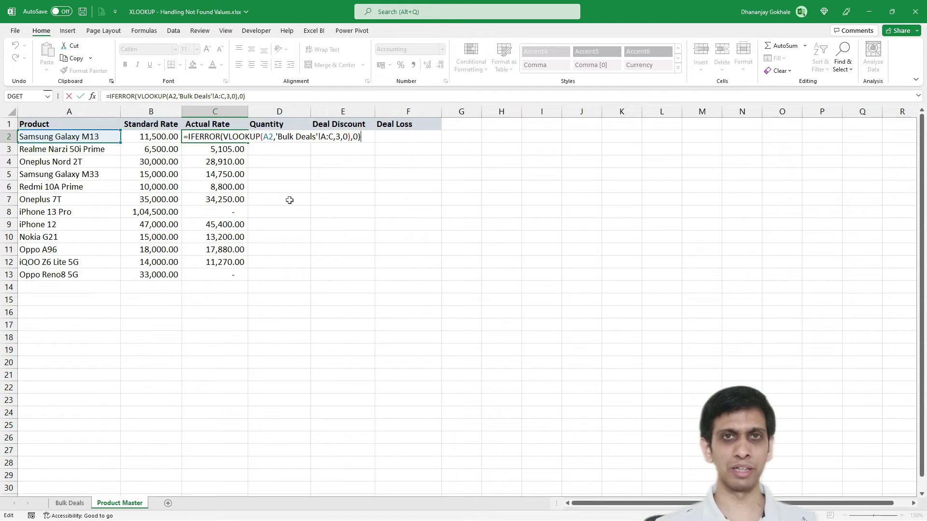
- Undo the IFERROR change and clear the old Actual Rate formulas in C2:C13
{"action": "key", "text": "Escape"}
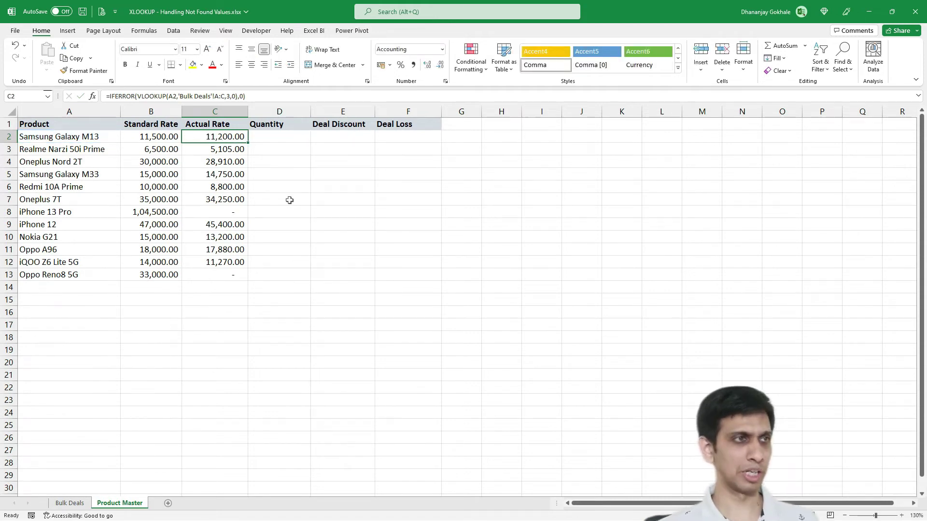
{"action": "key", "text": "ctrl+z"}
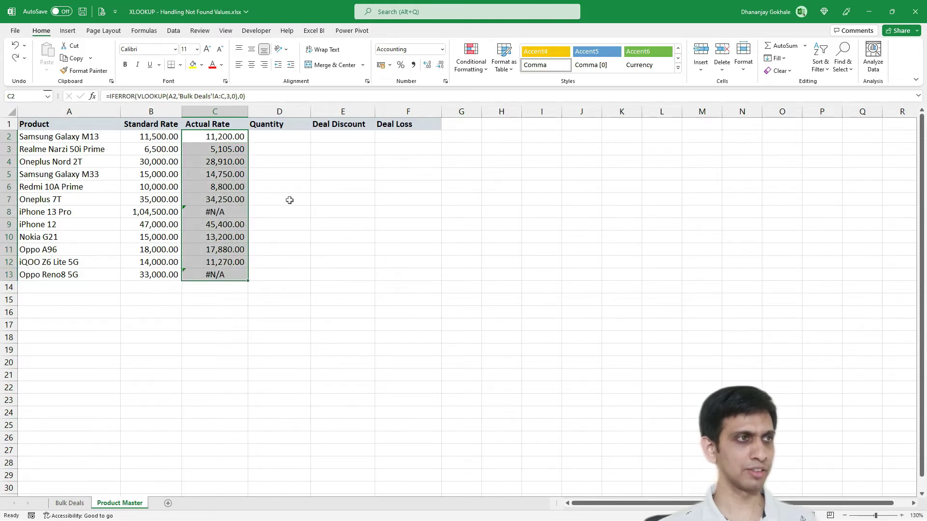
{"action": "key", "text": "ctrl+z"}
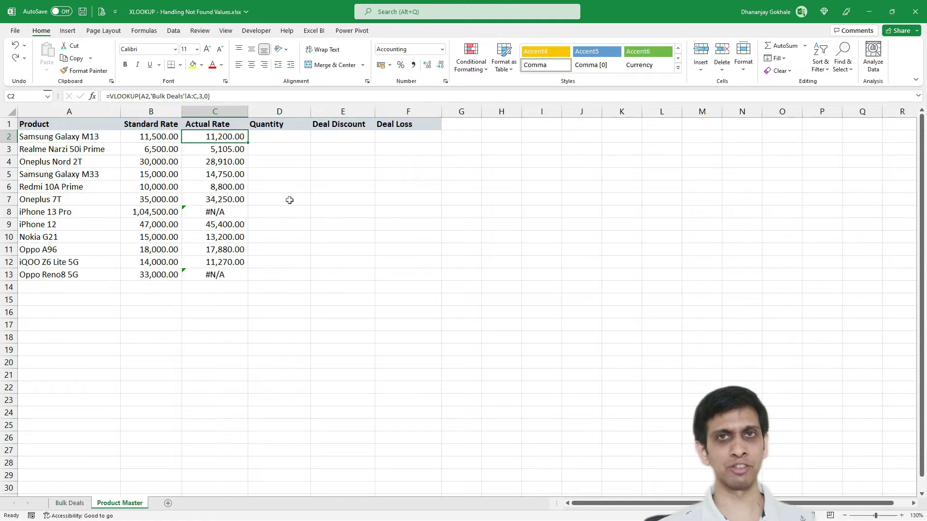
{"action": "key", "text": "ctrl+shift+Down"}
{"action": "key", "text": "Delete"}
{"action": "key", "text": "shift+BackSpace"}
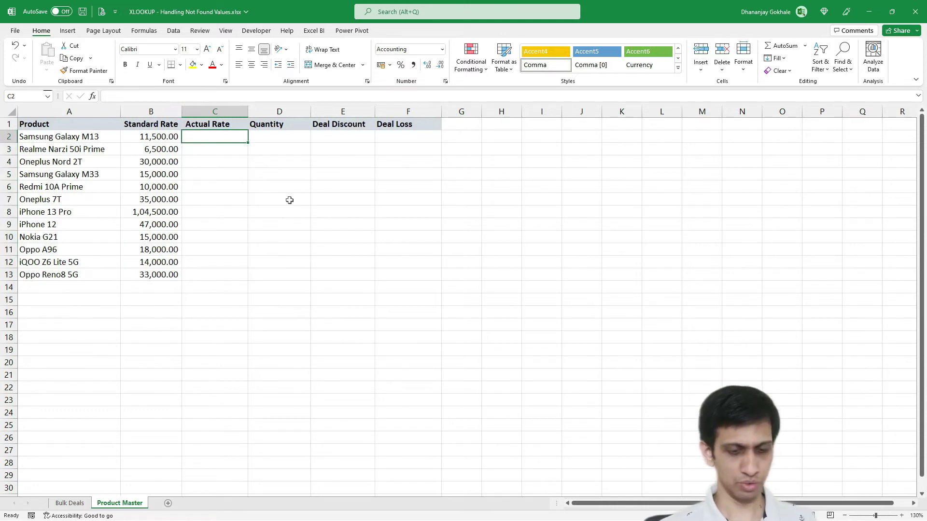
- Enter =XLOOKUP(A2,'Bulk Deals'!A:A,'Bulk Deals'!C:C) in C2
{"action": "type", "text": "=XLOOKUP("}
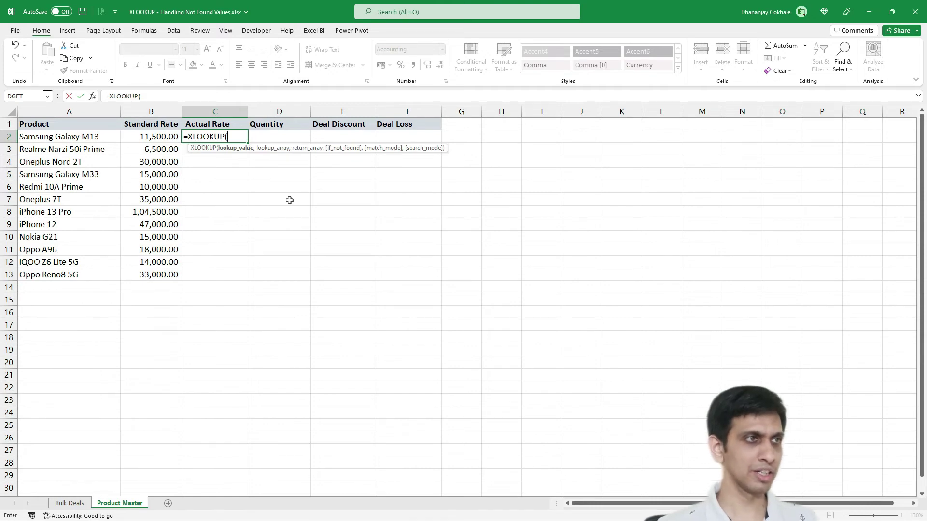
{"action": "left_click", "coordinate": [73, 139]}
{"action": "type", "text": ","}
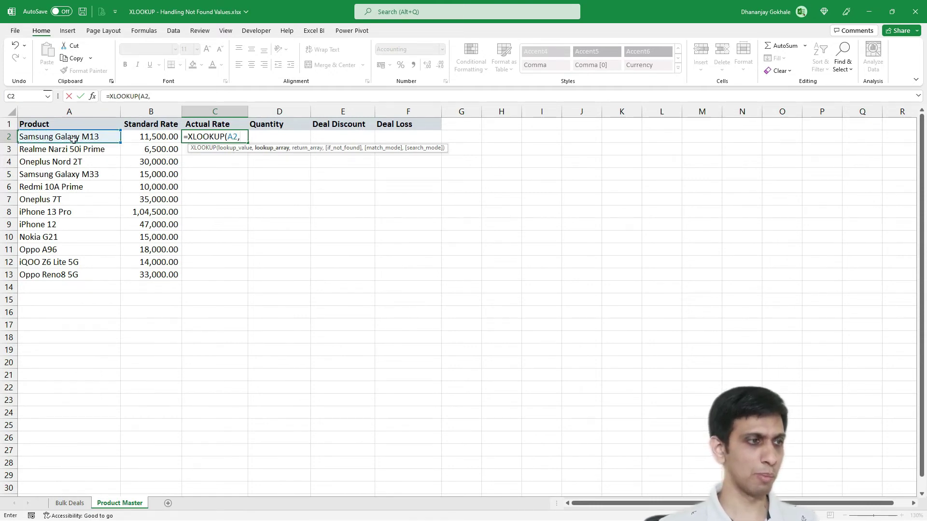
{"action": "left_click", "coordinate": [68, 504]}
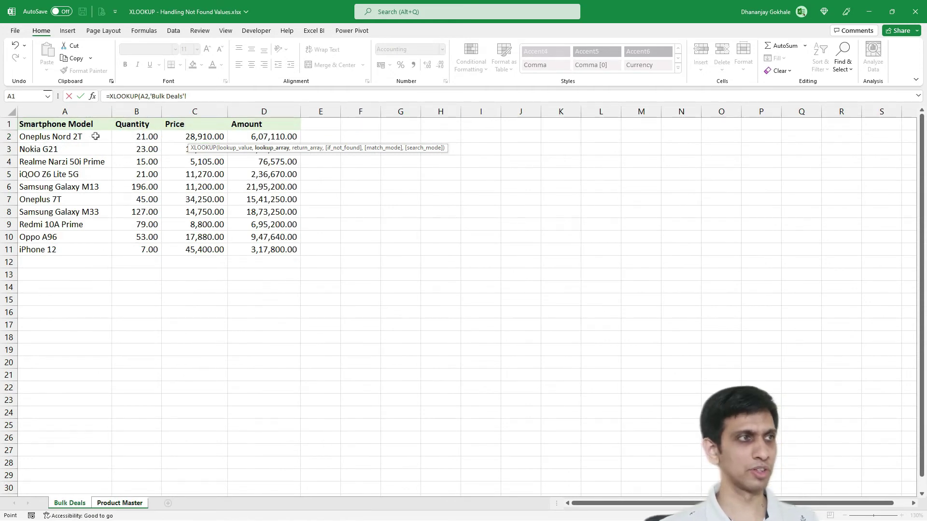
{"action": "left_click", "coordinate": [75, 110]}
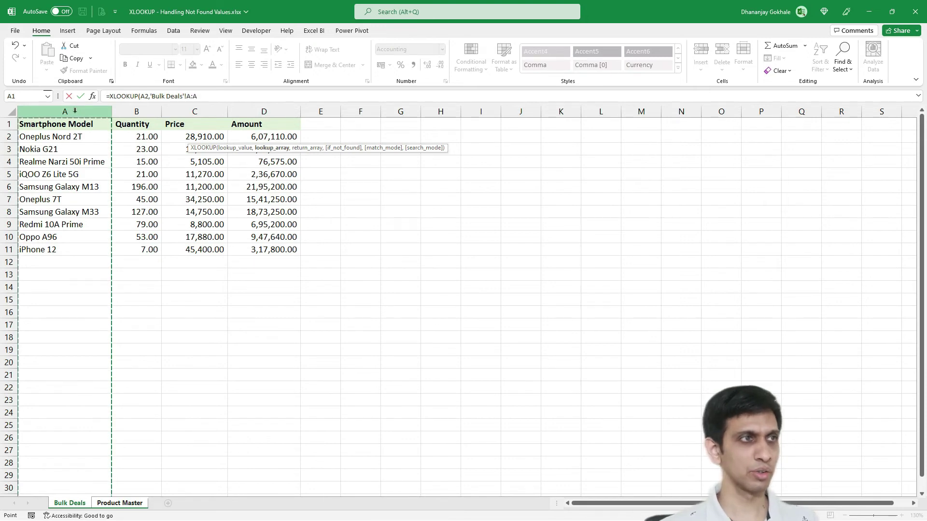
{"action": "type", "text": ","}
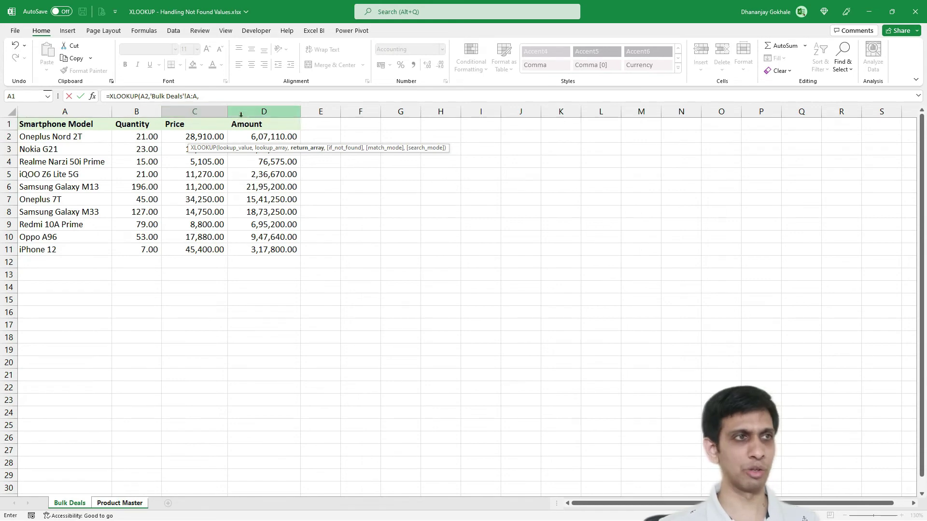
{"action": "left_click", "coordinate": [185, 110]}
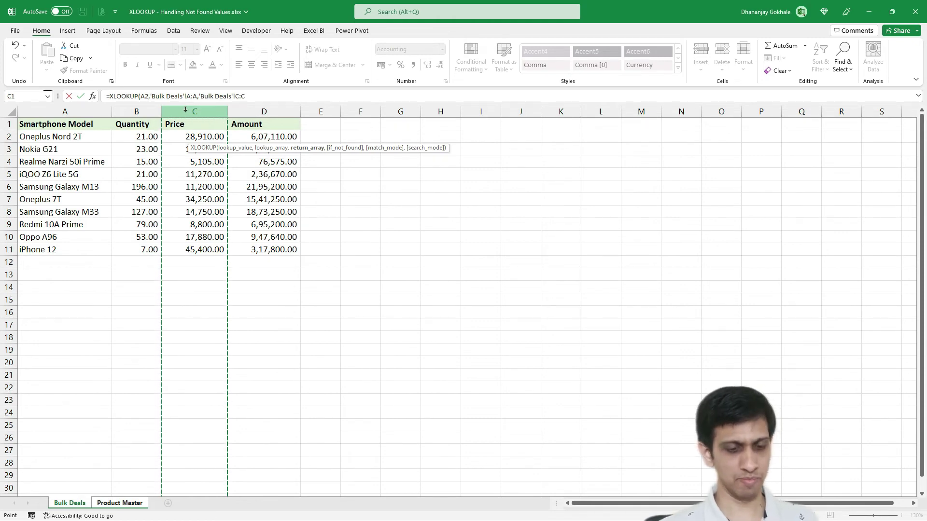
{"action": "type", "text": ")"}
{"action": "key", "text": "Return"}
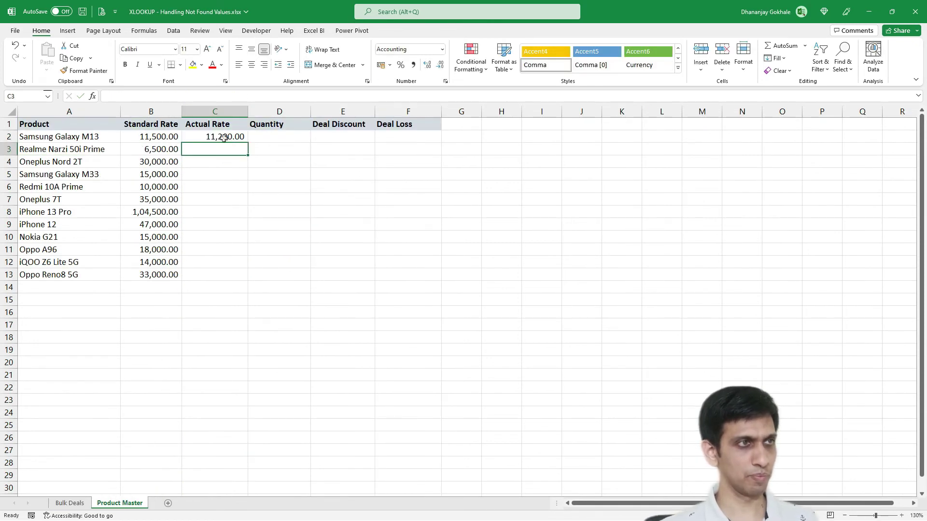
- Fill the XLOOKUP down the Actual Rate column and inspect the #N/A in C8
{"action": "left_click", "coordinate": [229, 135]}
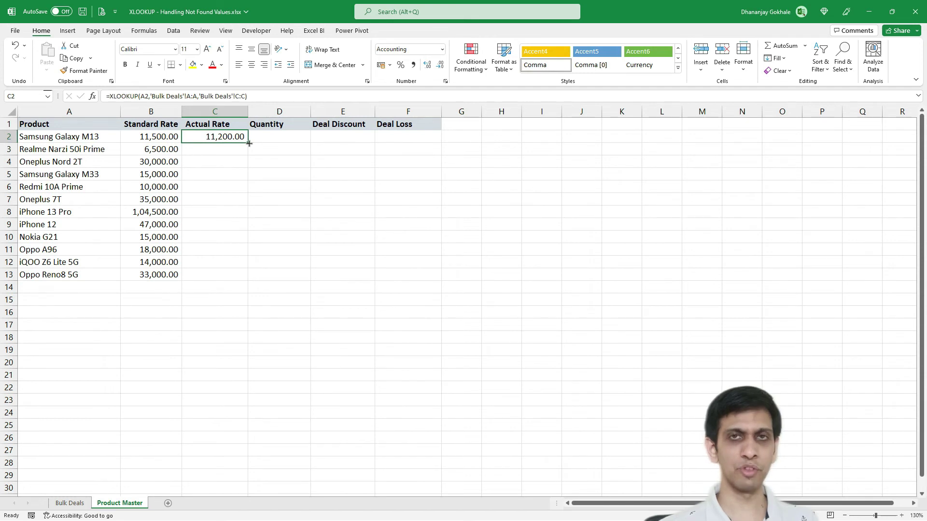
{"action": "double_click", "coordinate": [249, 143]}
{"action": "left_click", "coordinate": [215, 236]}
{"action": "left_click", "coordinate": [217, 213]}
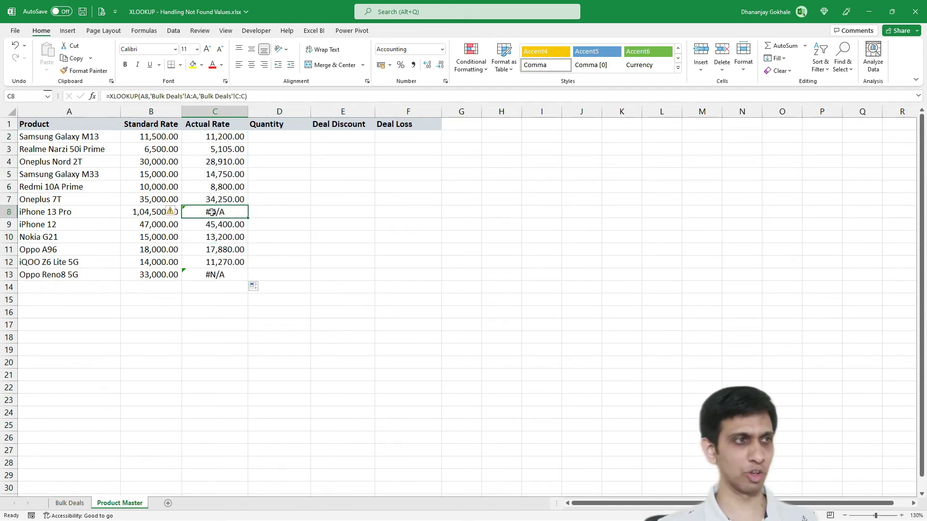
{"action": "double_click", "coordinate": [215, 217]}
- Add 0 as the if_not_found argument to the XLOOKUP formula in C2
{"action": "key", "text": "Escape"}
{"action": "left_click", "coordinate": [215, 137]}
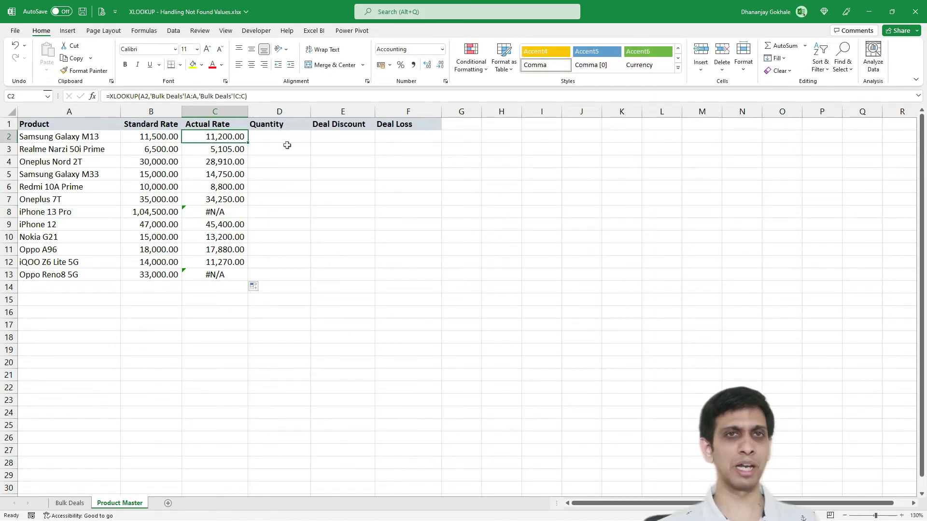
{"action": "key", "text": "F2"}
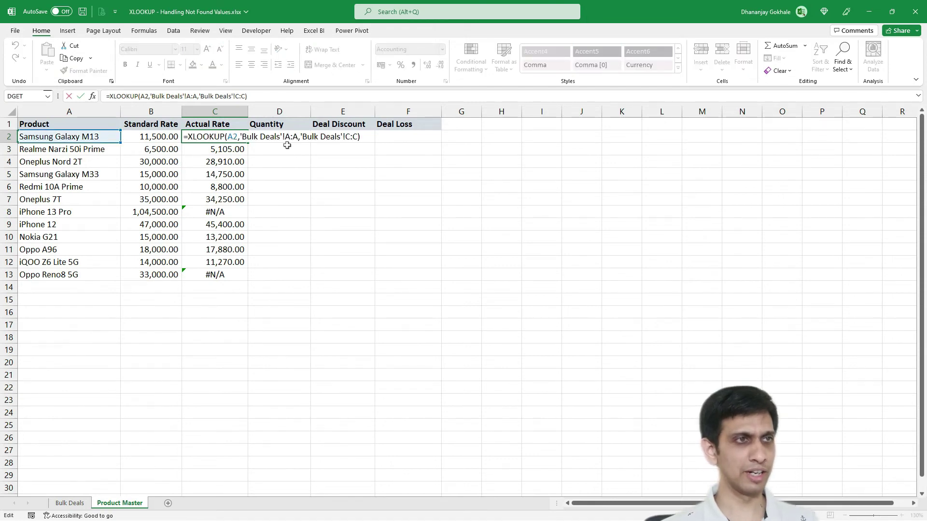
{"action": "key", "text": "BackSpace"}
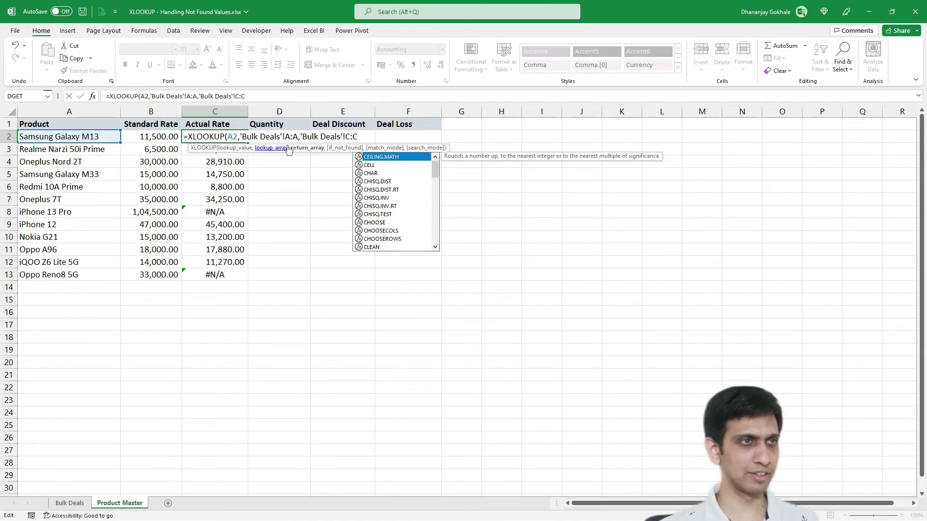
{"action": "type", "text": ","}
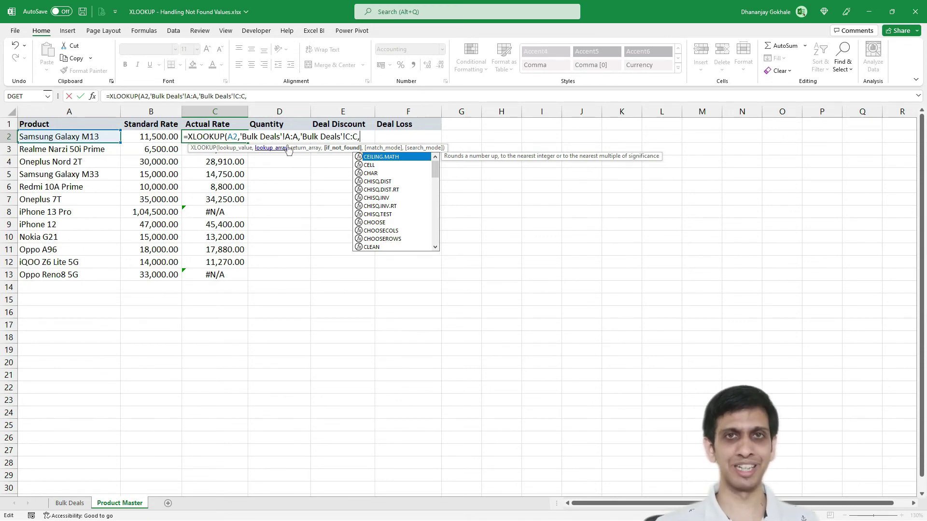
{"action": "type", "text": "0"}
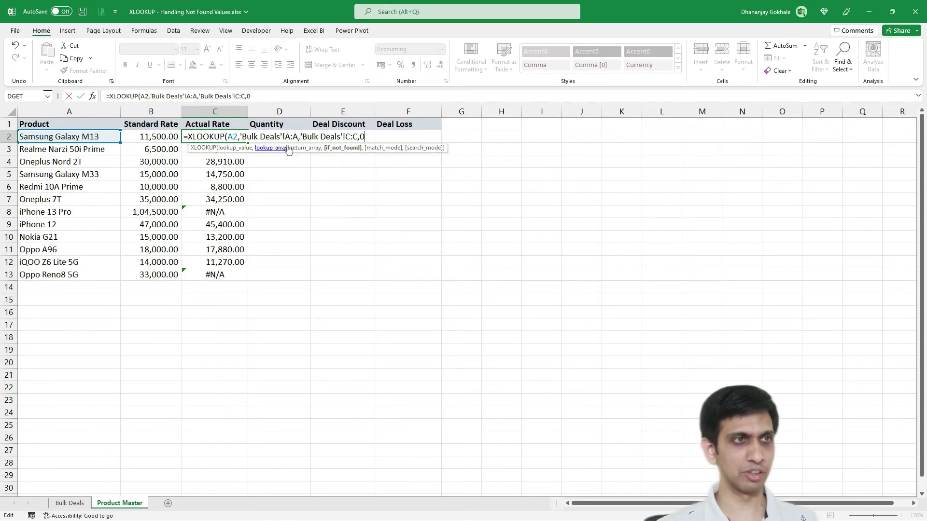
{"action": "type", "text": ")"}
{"action": "key", "text": "Return"}
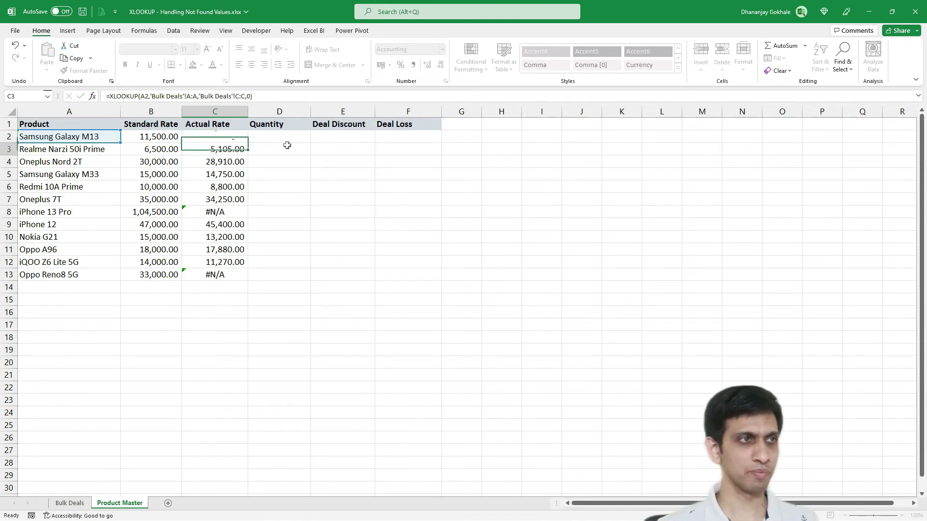
- Fill the updated formula down C2:C13 and confirm C8 now shows a dash
{"action": "key", "text": "Up"}
{"action": "key", "text": "shift+Down"}
{"action": "key", "text": "shift+Down"}
{"action": "key", "text": "shift+Down"}
{"action": "key", "text": "shift+Down"}
{"action": "key", "text": "shift+Down"}
{"action": "key", "text": "shift+Down"}
{"action": "key", "text": "shift+Down"}
{"action": "key", "text": "shift+Down"}
{"action": "key", "text": "shift+Down"}
{"action": "key", "text": "shift+Down"}
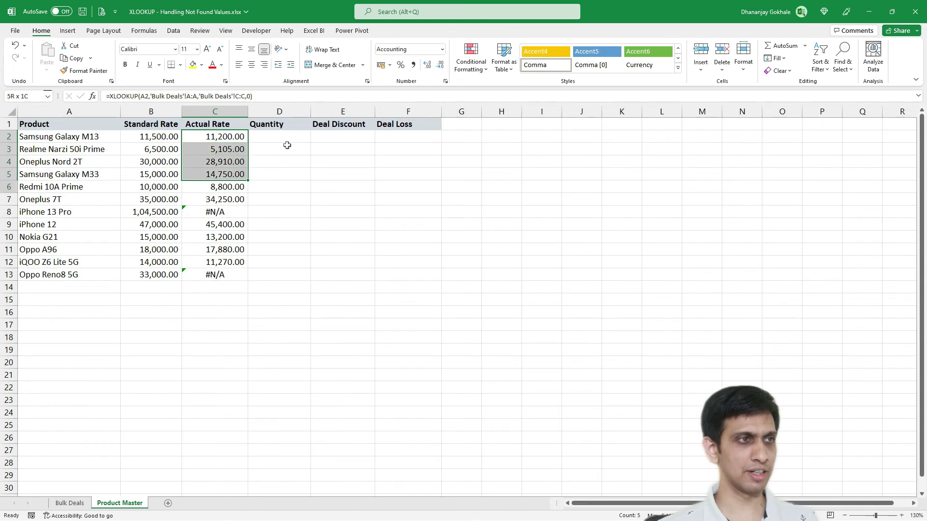
{"action": "key", "text": "shift+Down"}
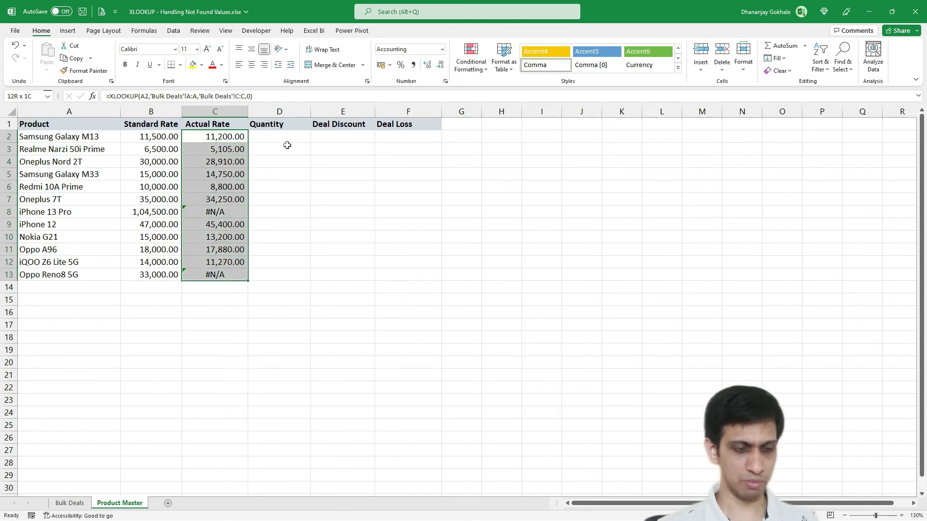
{"action": "key", "text": "ctrl+d"}
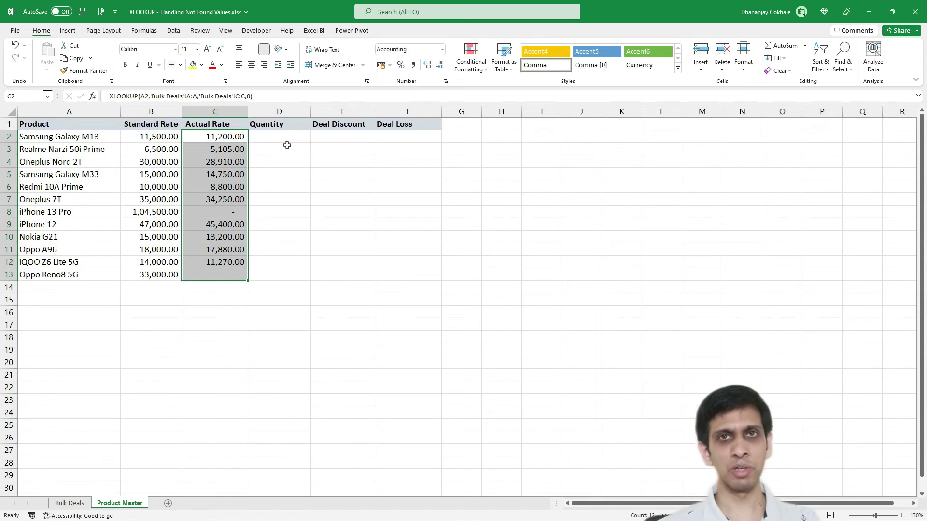
{"action": "key", "text": "Down"}
{"action": "key", "text": "Down"}
{"action": "key", "text": "Up"}
{"action": "key", "text": "Down"}
{"action": "key", "text": "Down"}
{"action": "key", "text": "Down"}
{"action": "key", "text": "Down"}
{"action": "key", "text": "Down"}
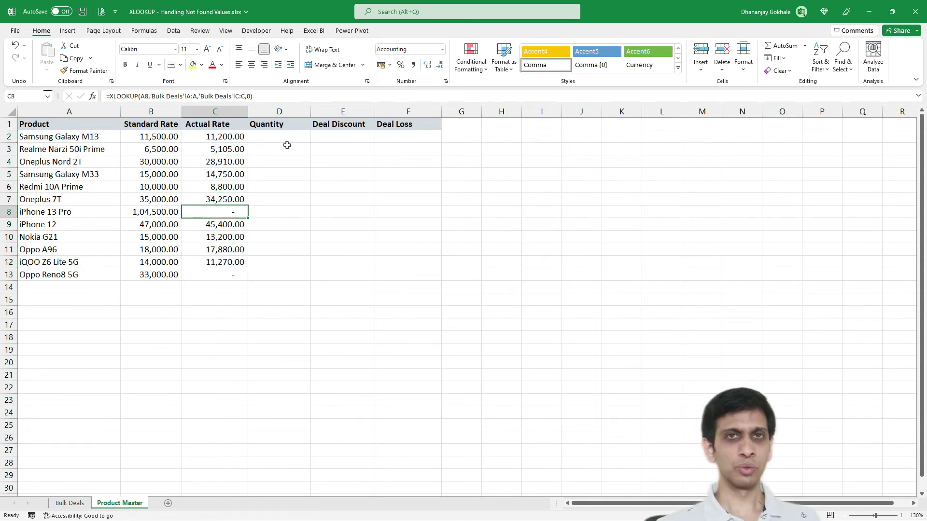
{"action": "key", "text": "Up"}
{"action": "key", "text": "Up"}
{"action": "key", "text": "Up"}
{"action": "key", "text": "Up"}
{"action": "key", "text": "Up"}
{"action": "key", "text": "Up"}
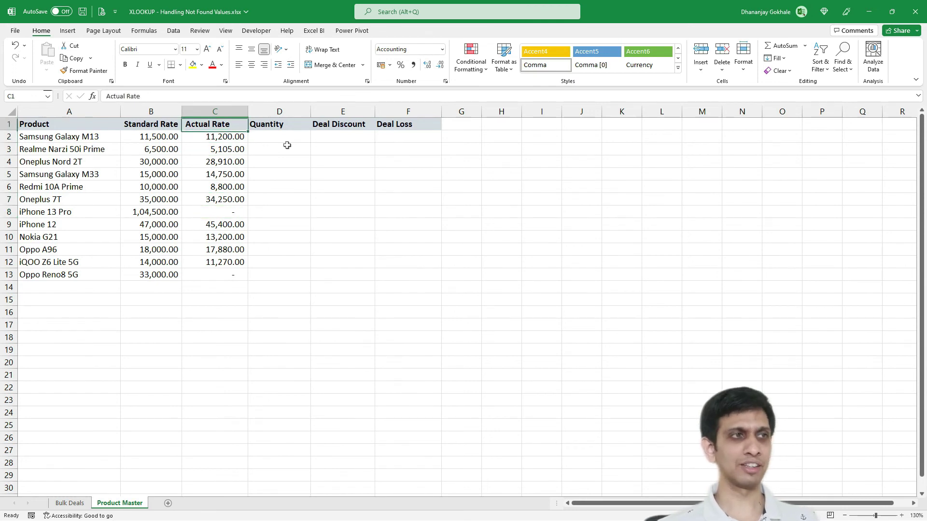